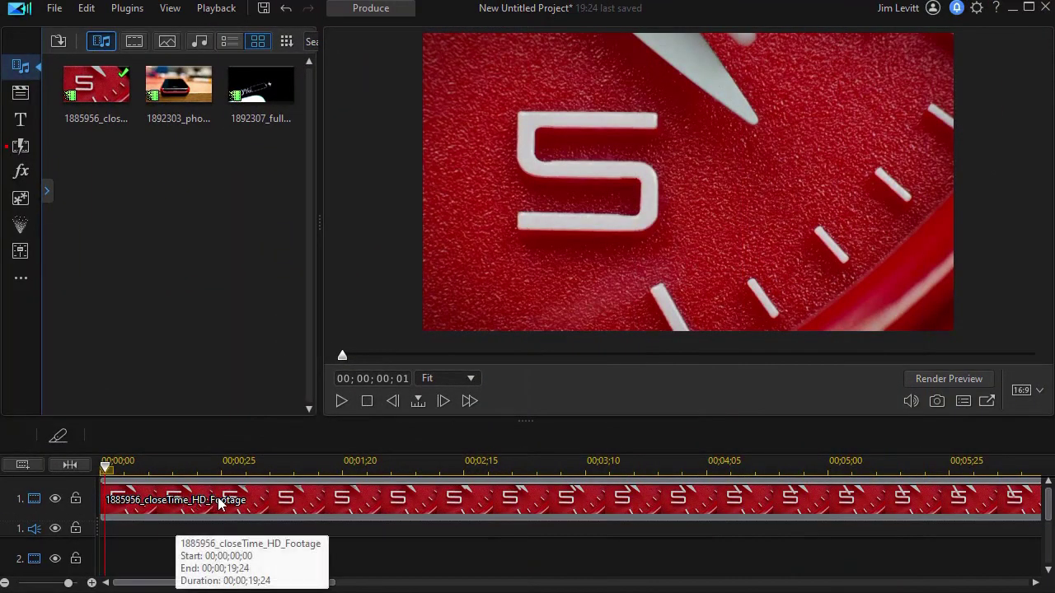
{"action": "left_click", "coordinate": [340, 401]}
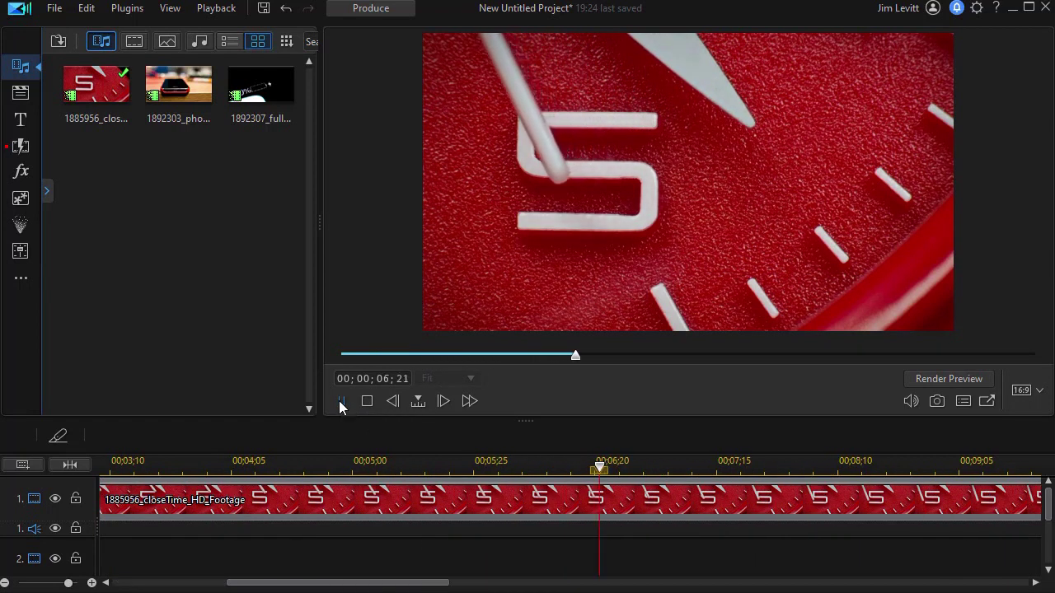
{"action": "left_click", "coordinate": [340, 401]}
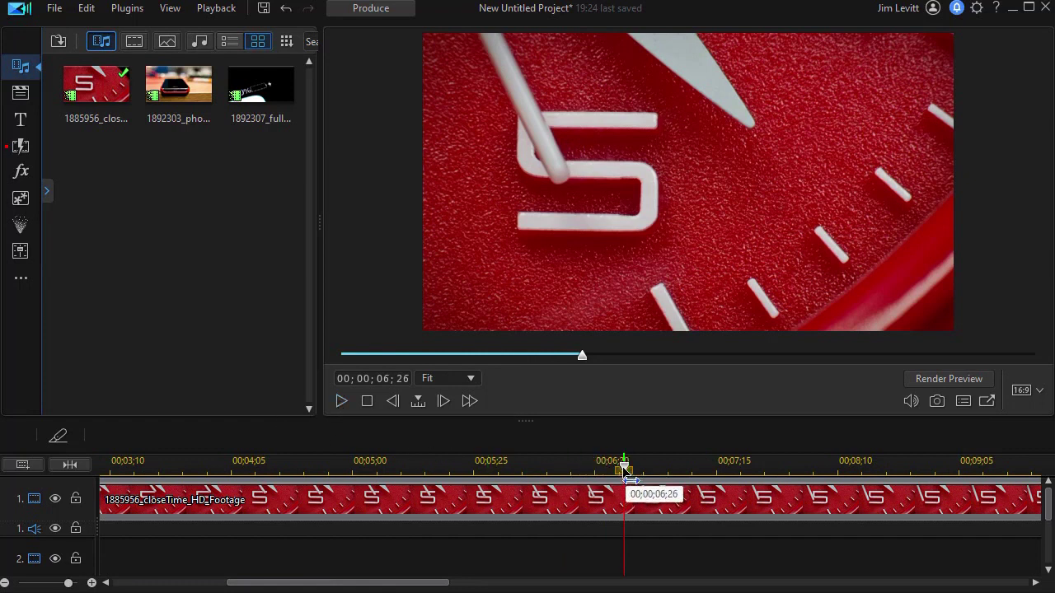
Place the 1892307_fullCharge_HD_Footage clip on video track 2 at 00;00;00;00 and select it.
{"action": "left_click_drag", "start_coordinate": [624, 470], "coordinate": [103, 486]}
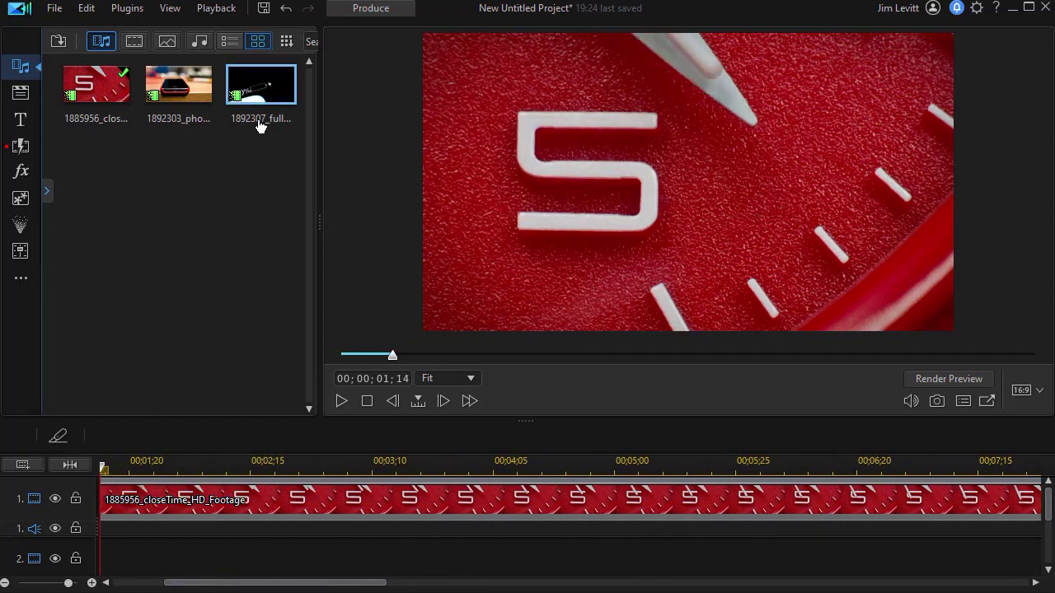
{"action": "left_click_drag", "start_coordinate": [259, 96], "coordinate": [95, 527]}
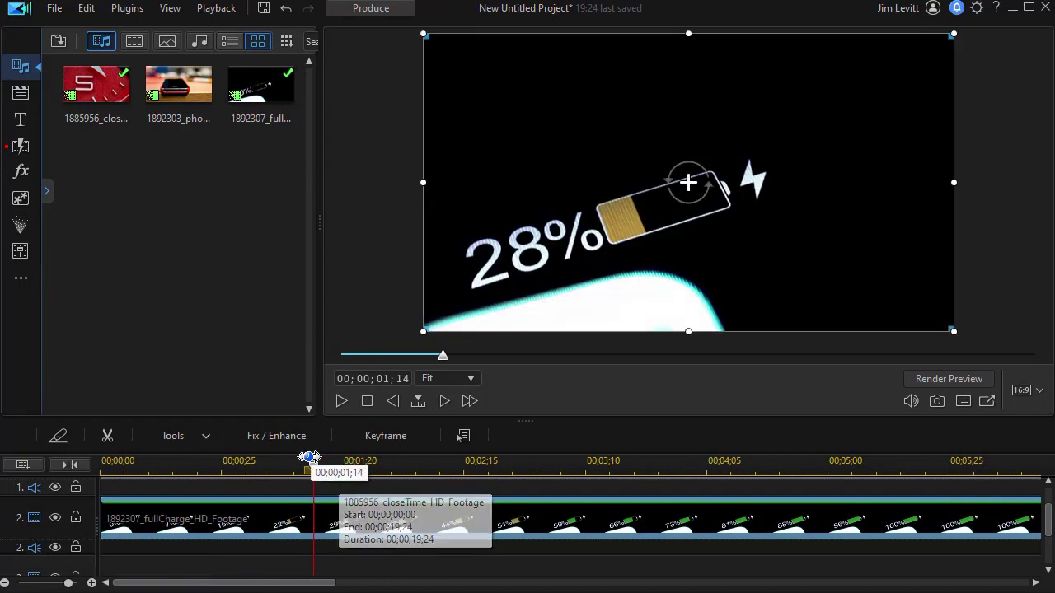
{"action": "left_click_drag", "start_coordinate": [309, 458], "coordinate": [102, 463]}
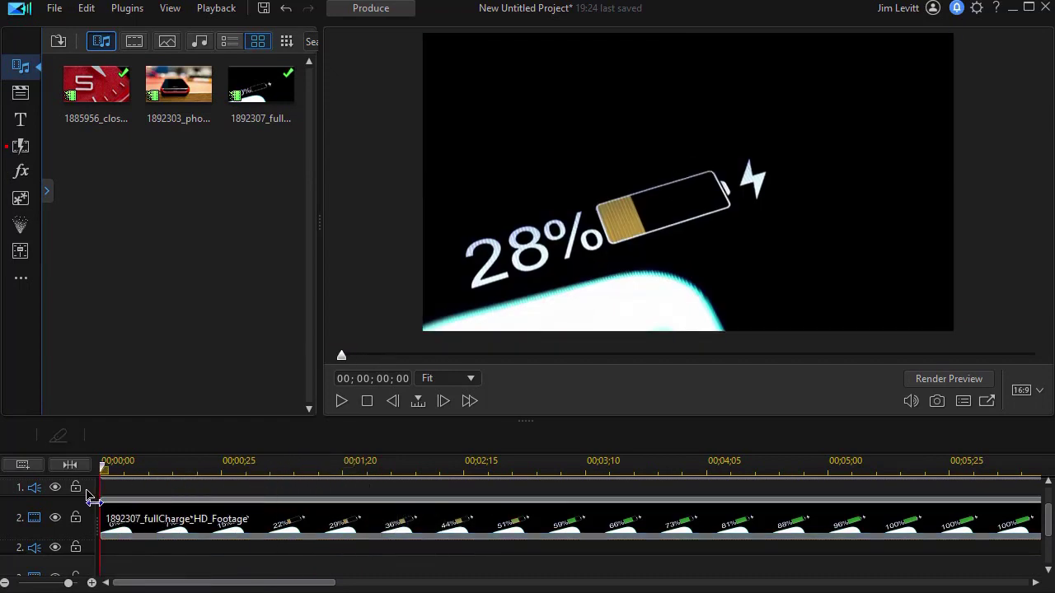
{"action": "left_click", "coordinate": [106, 511]}
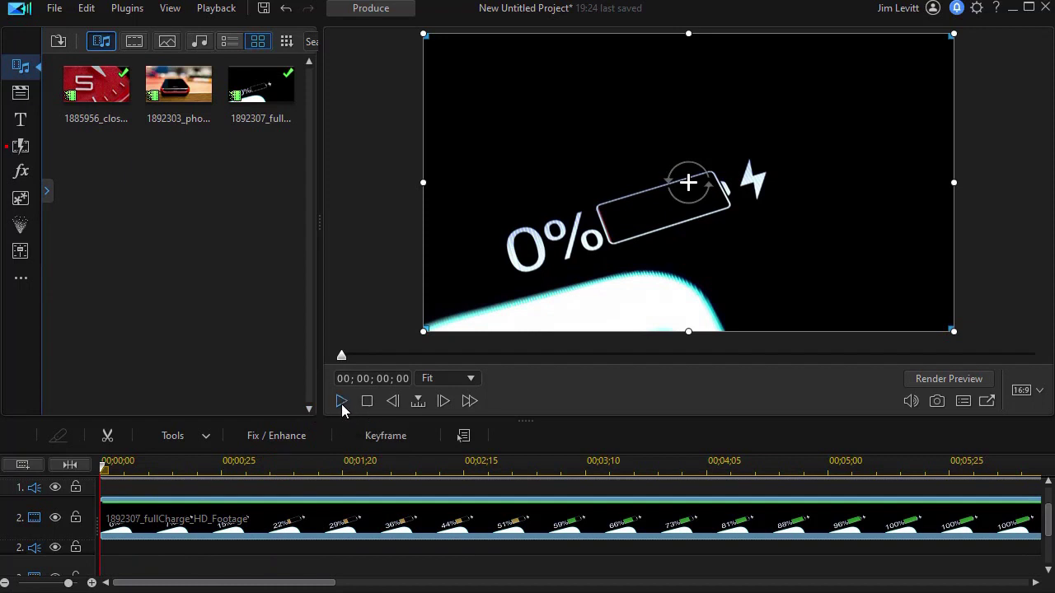
Play the battery clip and park the playhead on the 100% charge frame.
{"action": "left_click", "coordinate": [341, 402]}
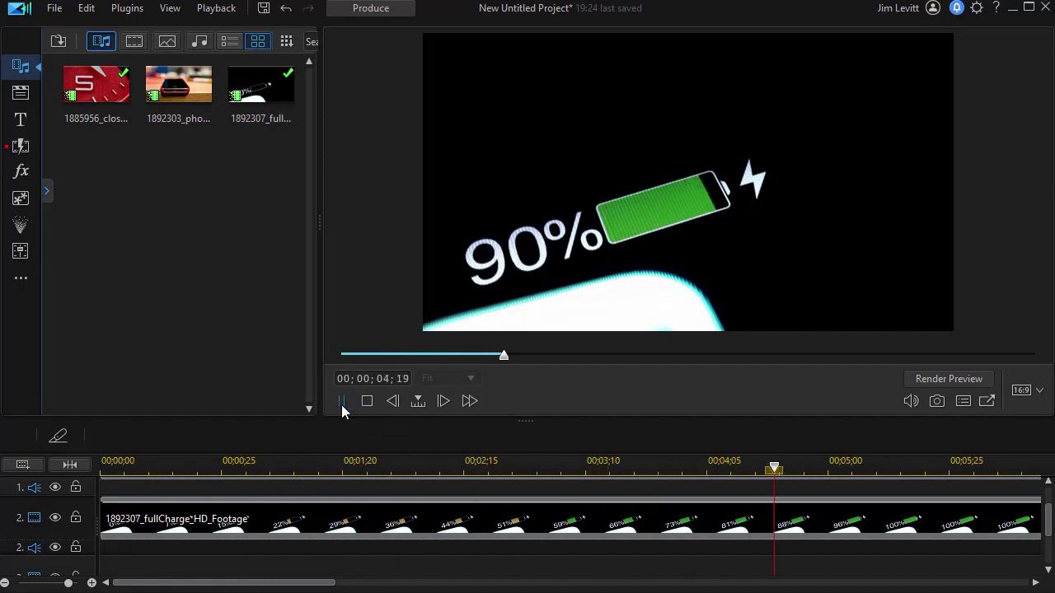
{"action": "left_click", "coordinate": [341, 402]}
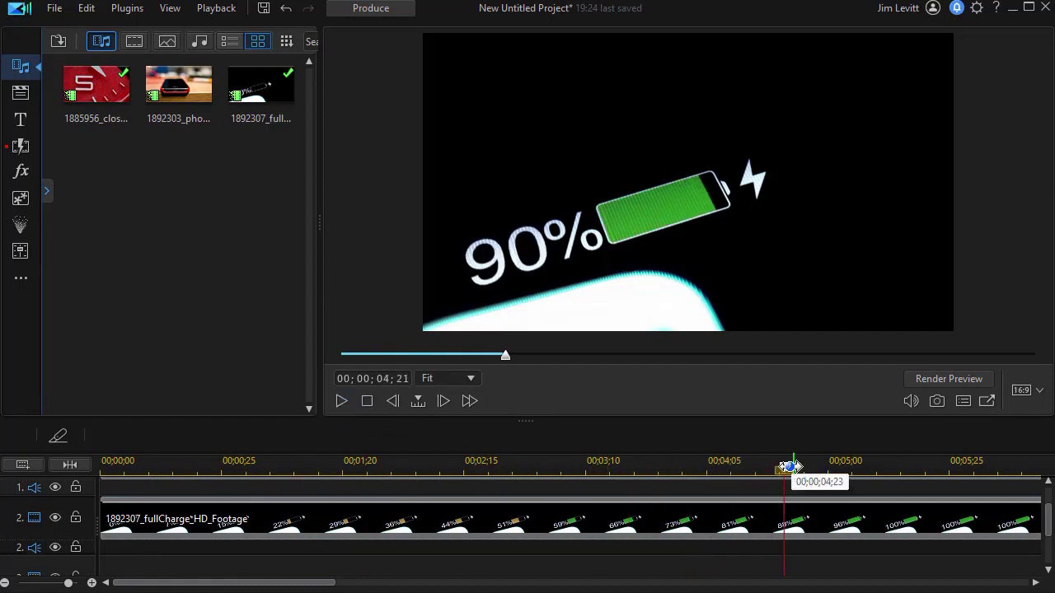
{"action": "left_click_drag", "start_coordinate": [785, 470], "coordinate": [898, 481]}
{"action": "left_click", "coordinate": [943, 470]}
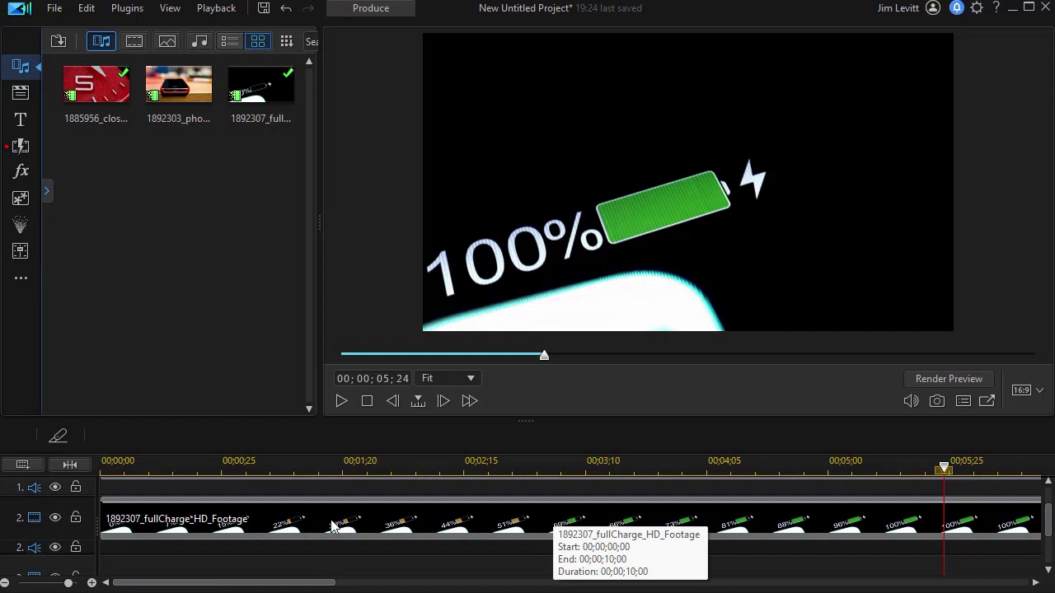
{"action": "left_click", "coordinate": [332, 526]}
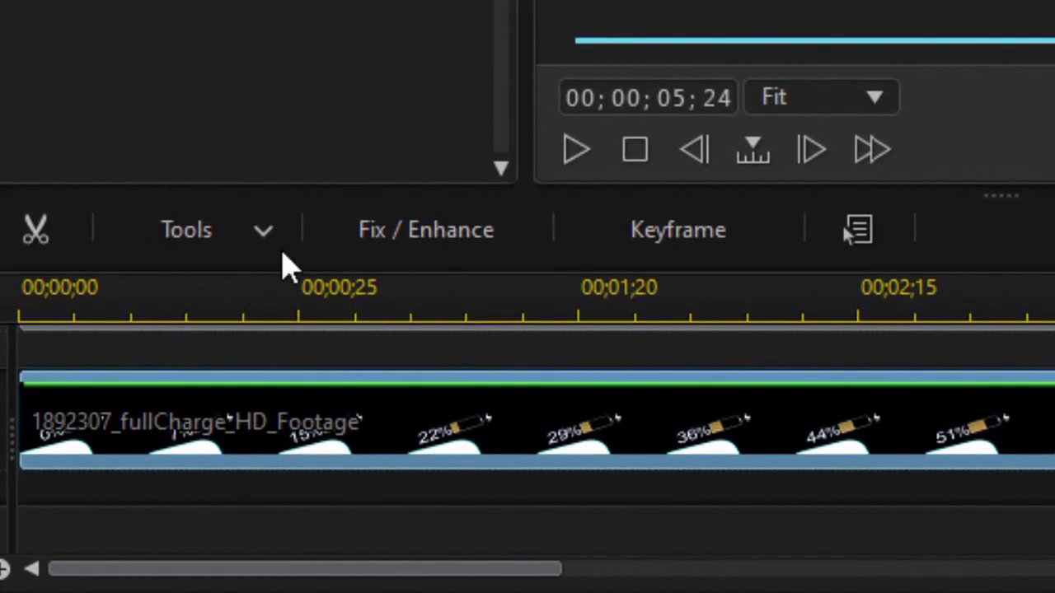
Open Tools > Mask Designer for the track 2 battery clip and start a custom path mask.
{"action": "left_click", "coordinate": [263, 235]}
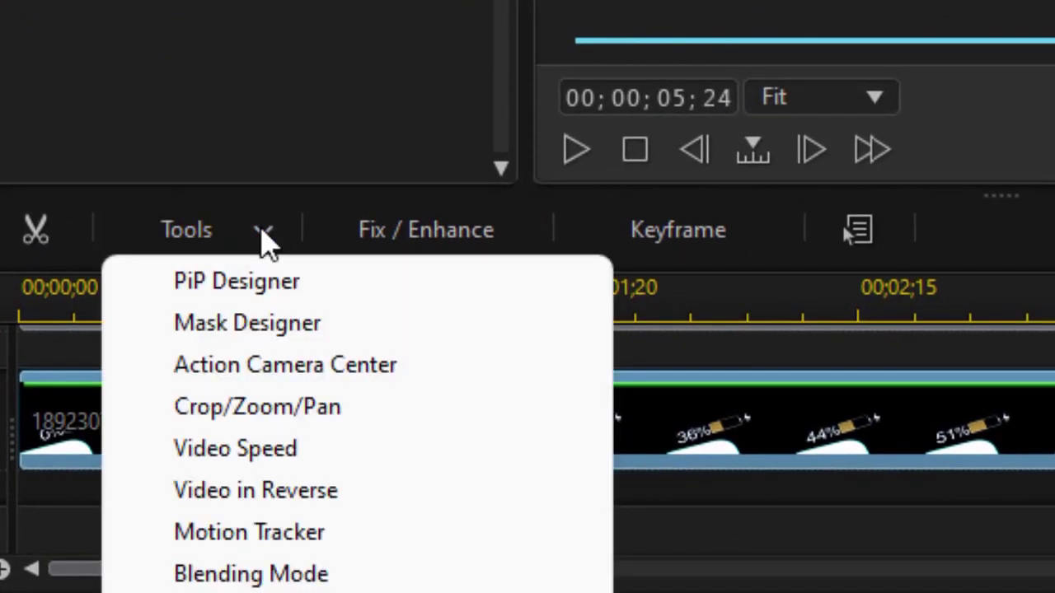
{"action": "left_click", "coordinate": [272, 326]}
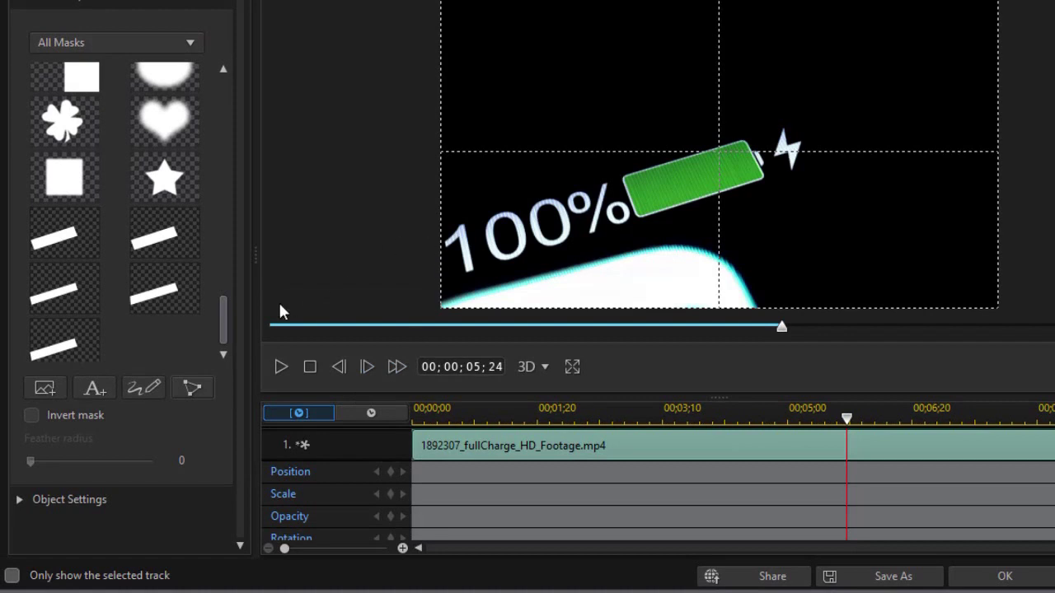
{"action": "left_click_drag", "start_coordinate": [225, 316], "coordinate": [208, 140]}
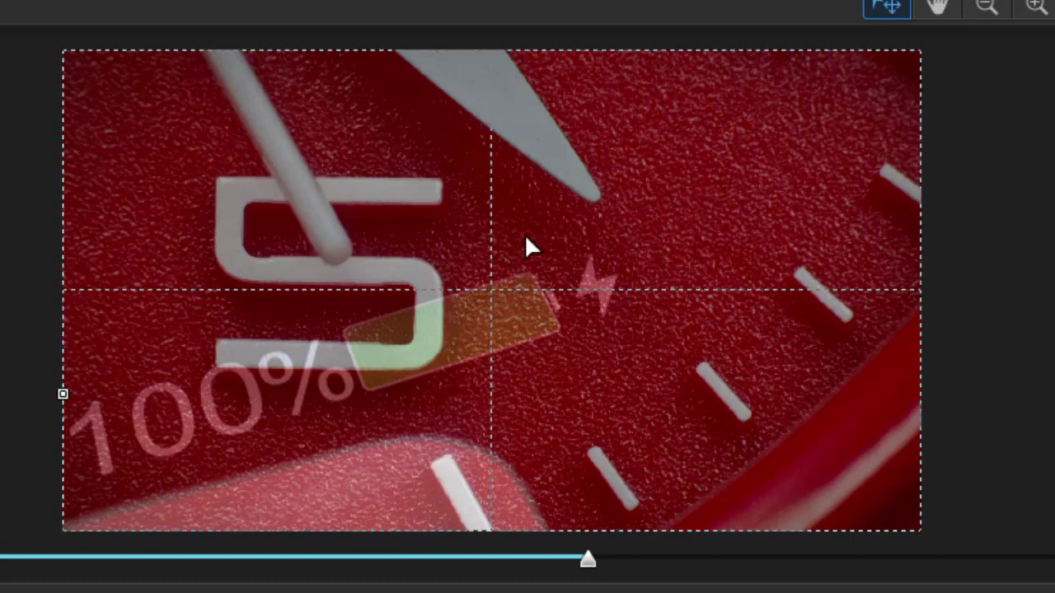
Add the next mask corner, close the shape around the battery, and nudge the top corner down-right.
{"action": "left_click", "coordinate": [609, 211]}
{"action": "left_click", "coordinate": [63, 395]}
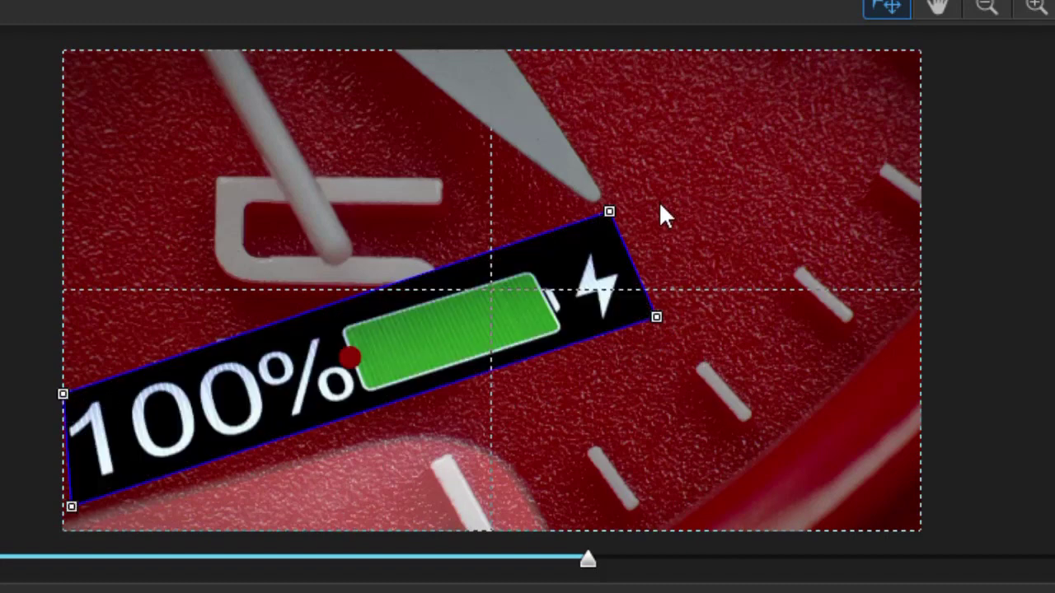
{"action": "left_click", "coordinate": [610, 216]}
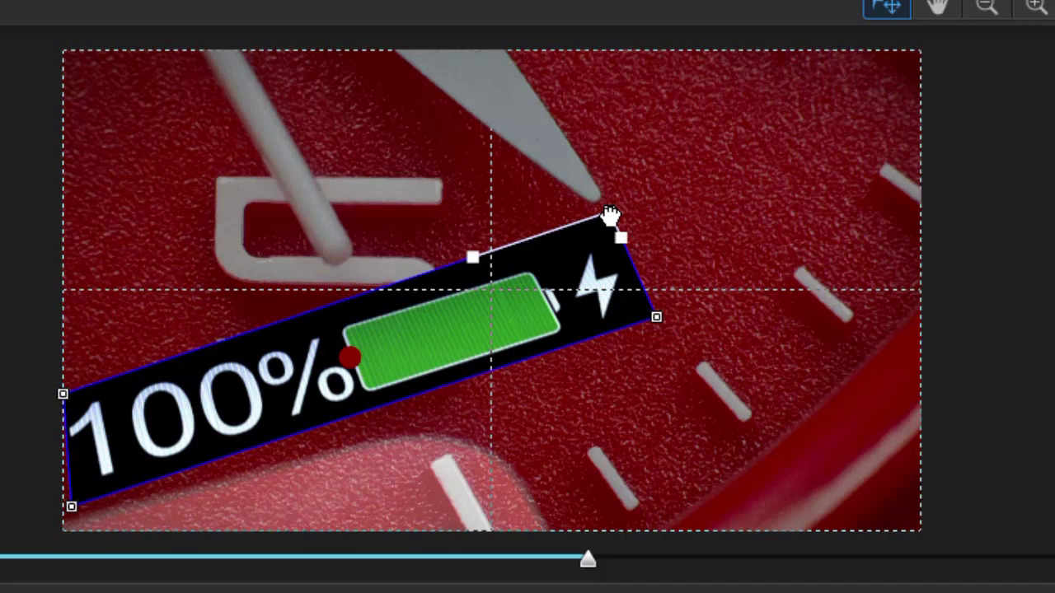
{"action": "mouse_move", "coordinate": [610, 216]}
{"action": "left_mouse_down"}
{"action": "mouse_move", "coordinate": [612, 226]}
{"action": "mouse_move", "coordinate": [582, 134]}
{"action": "mouse_move", "coordinate": [626, 242]}
{"action": "mouse_move", "coordinate": [617, 224]}
{"action": "mouse_move", "coordinate": [635, 226]}
{"action": "mouse_move", "coordinate": [619, 220]}
{"action": "left_mouse_up"}
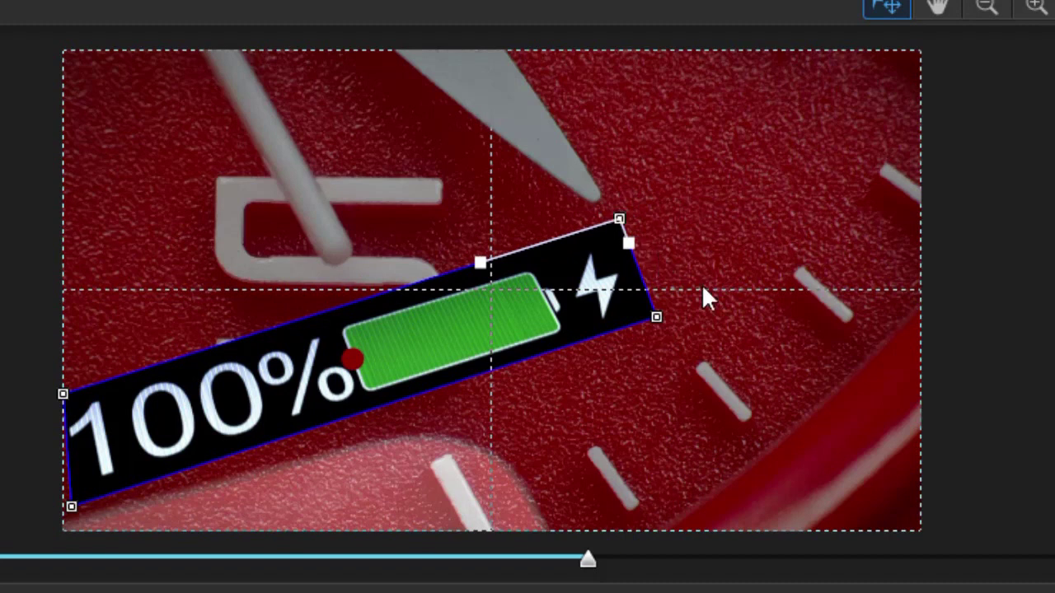
Nudge the bottom-right mask corner down-right and add an extra point on the bottom edge.
{"action": "left_click", "coordinate": [657, 324]}
{"action": "left_click_drag", "start_coordinate": [657, 324], "coordinate": [661, 329]}
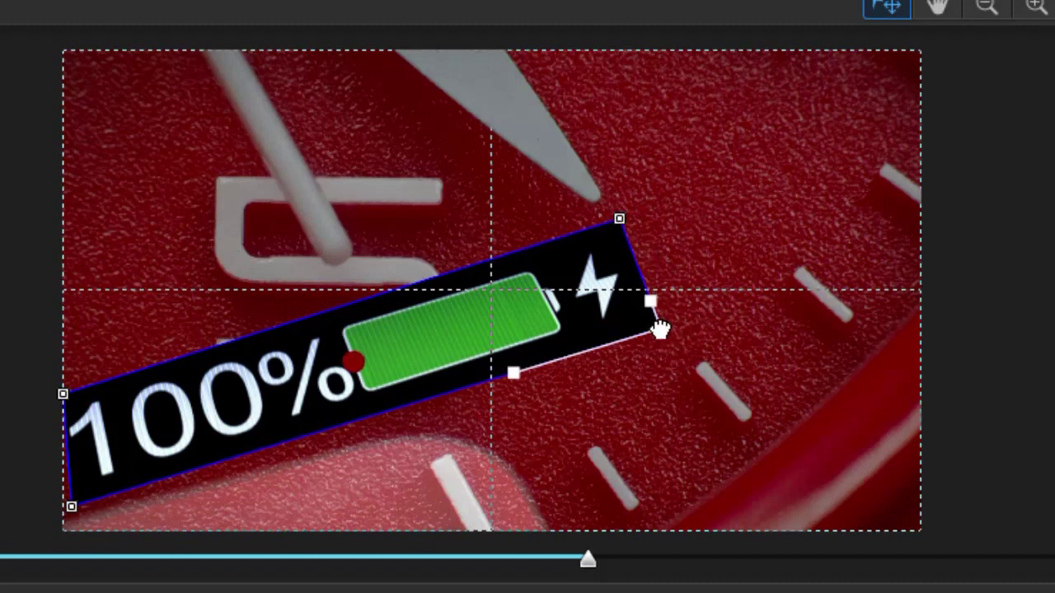
{"action": "left_click_drag", "start_coordinate": [660, 328], "coordinate": [660, 328]}
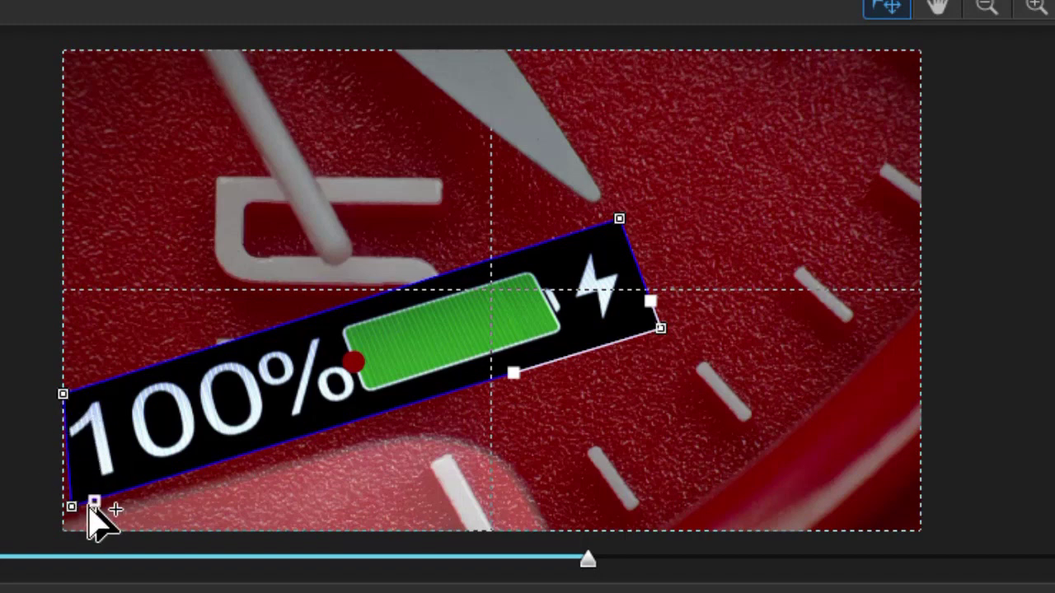
{"action": "left_click", "coordinate": [94, 501]}
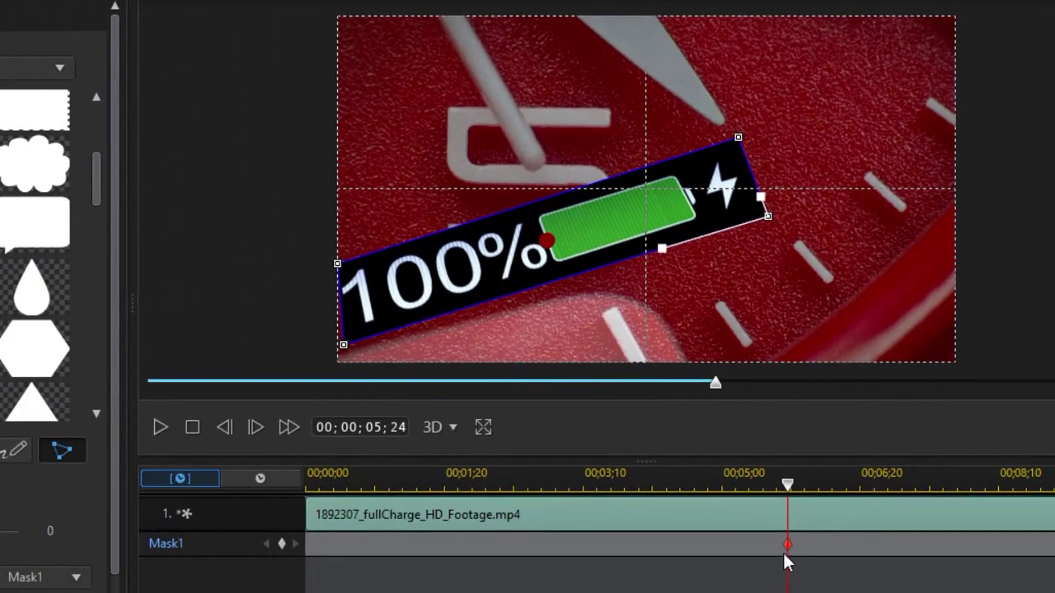
Move the Mask1 keyframe to 00;00;00;00 and apply the mask with OK.
{"action": "left_click", "coordinate": [788, 545]}
{"action": "left_click_drag", "start_coordinate": [789, 555], "coordinate": [205, 558]}
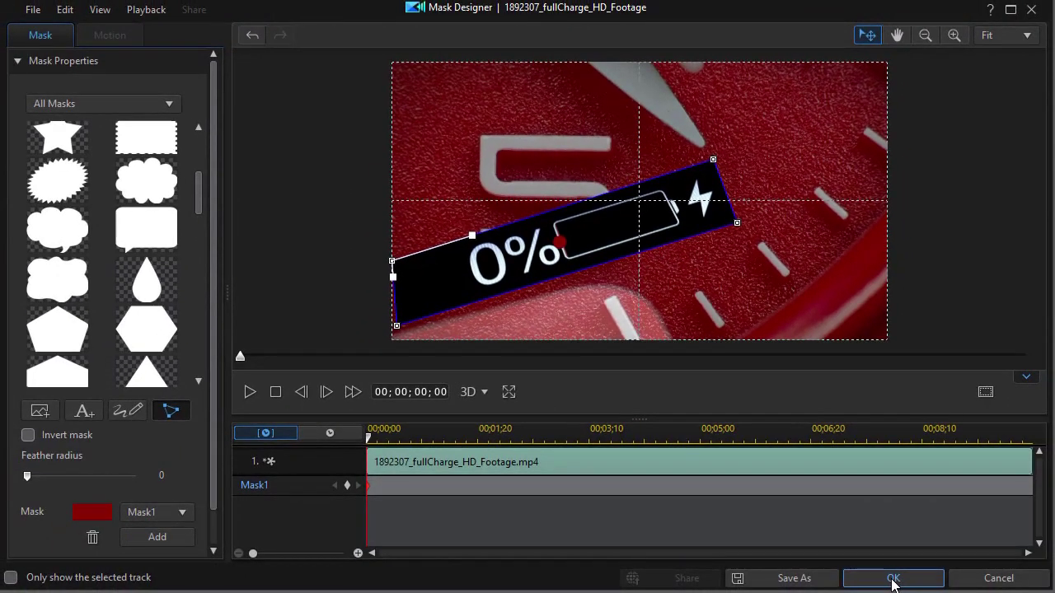
{"action": "left_click", "coordinate": [893, 579]}
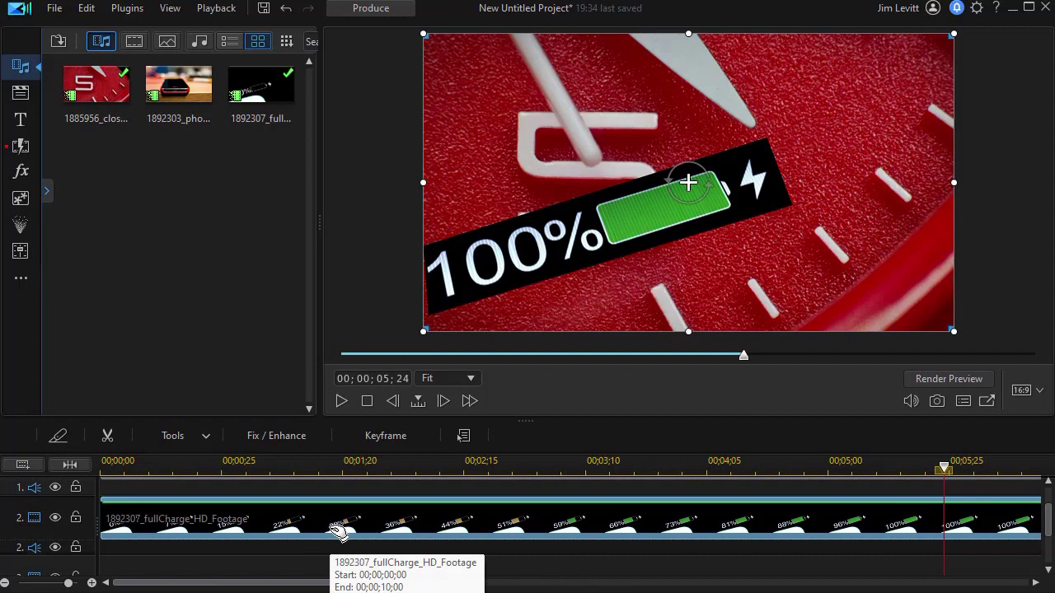
In the battery clip's picture-in-picture settings, enable Border with a 2 Color Gradient fill.
{"action": "double_click", "coordinate": [338, 532]}
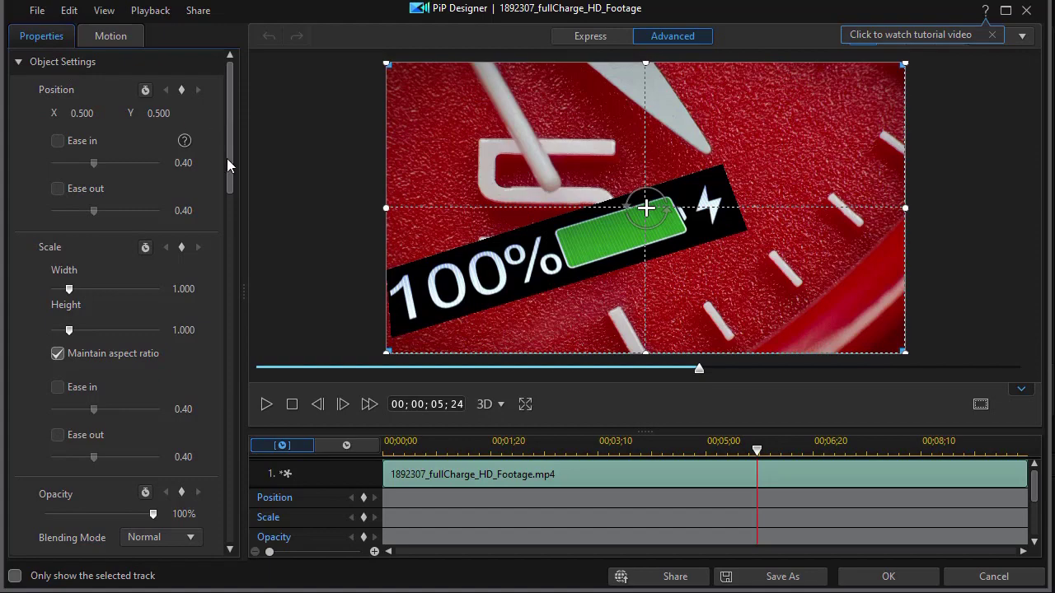
{"action": "left_click_drag", "start_coordinate": [228, 176], "coordinate": [221, 338]}
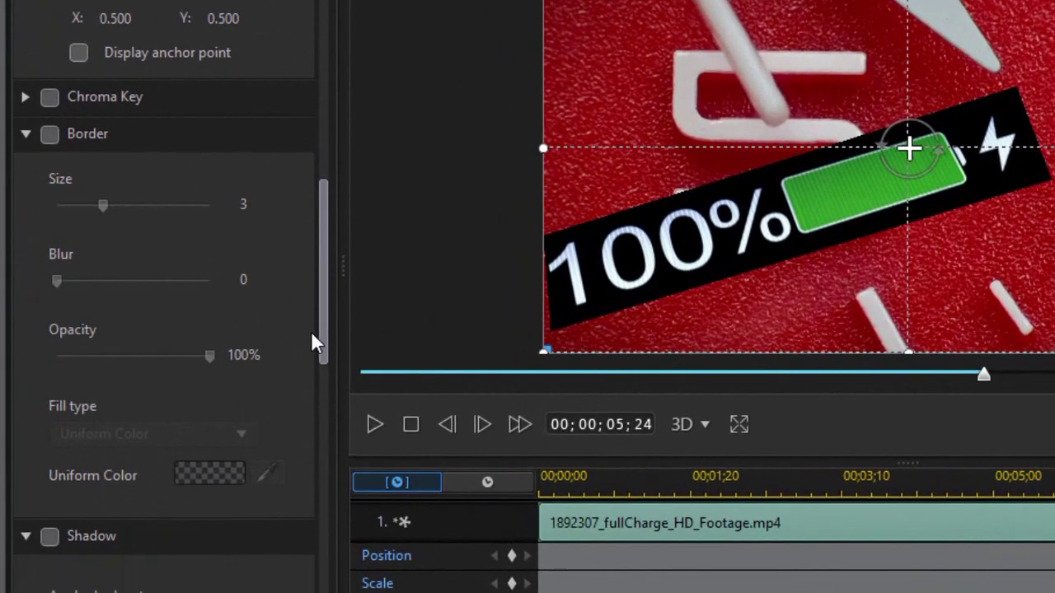
{"action": "left_click", "coordinate": [50, 135]}
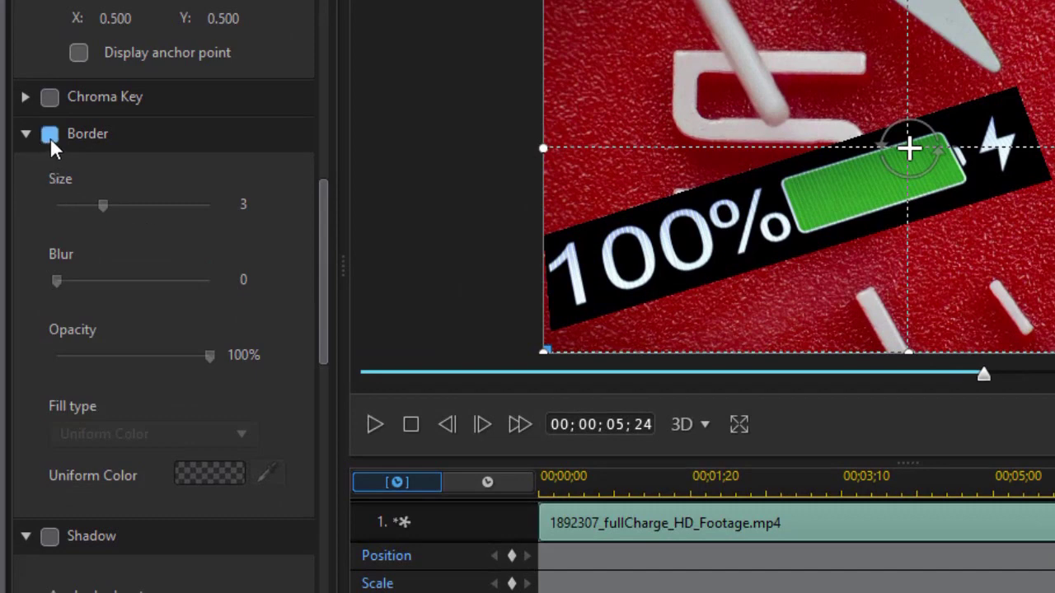
{"action": "left_click", "coordinate": [50, 137]}
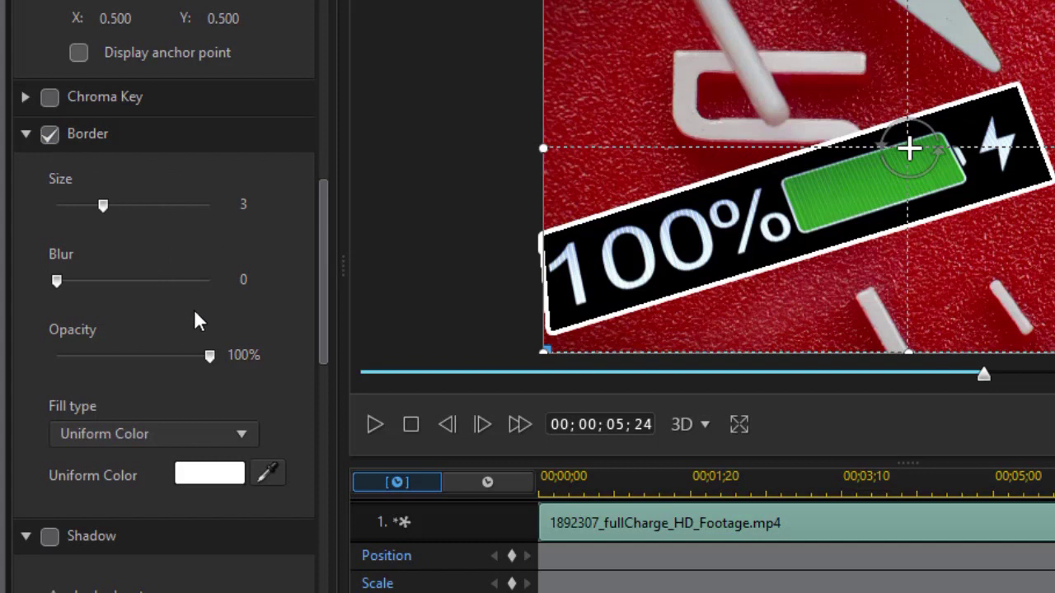
{"action": "left_click", "coordinate": [242, 436]}
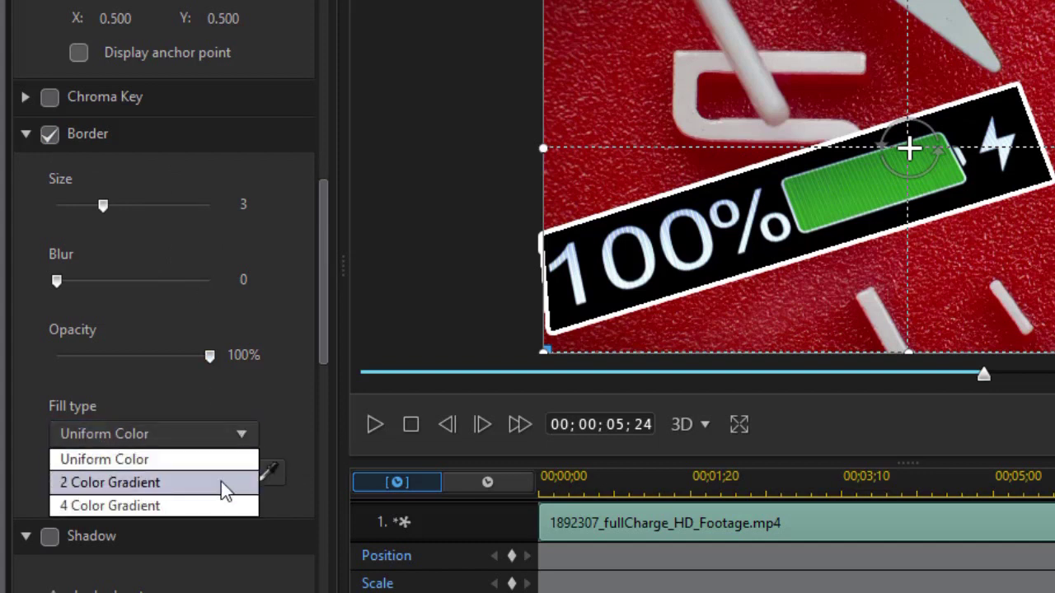
{"action": "left_click", "coordinate": [218, 483]}
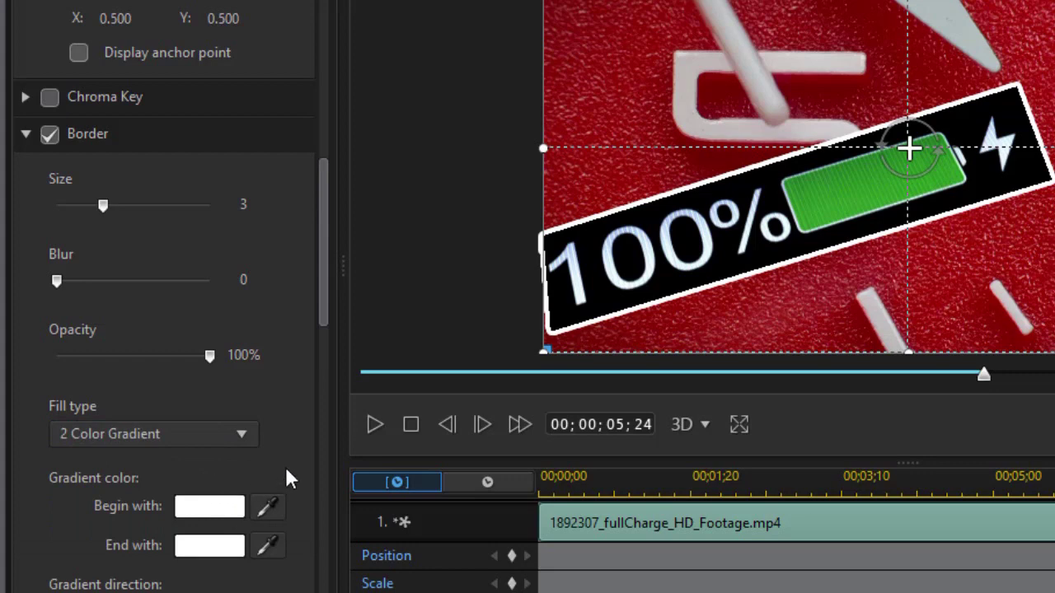
Set the gradient's end colour to black and point the gradient direction to the left.
{"action": "scroll", "coordinate": [318, 315], "scroll_direction": "down", "scroll_amount": 3}
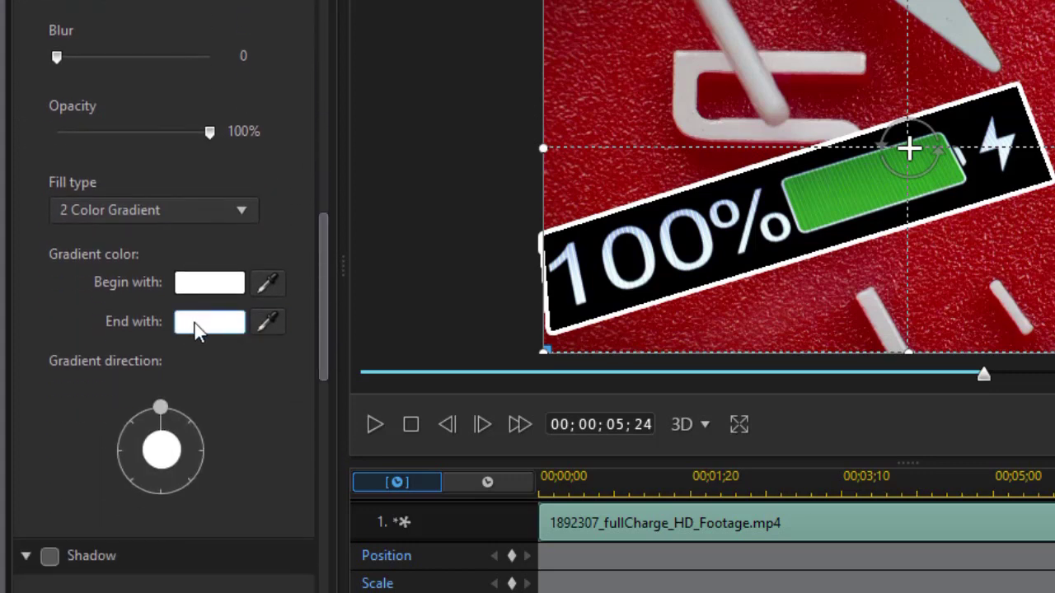
{"action": "left_click", "coordinate": [208, 323]}
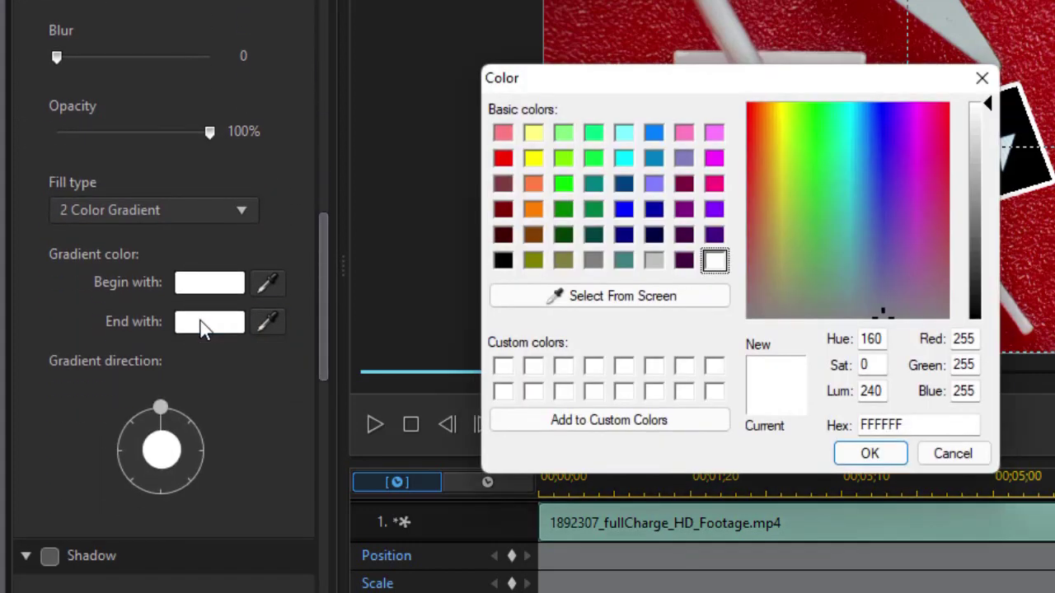
{"action": "left_click", "coordinate": [502, 261]}
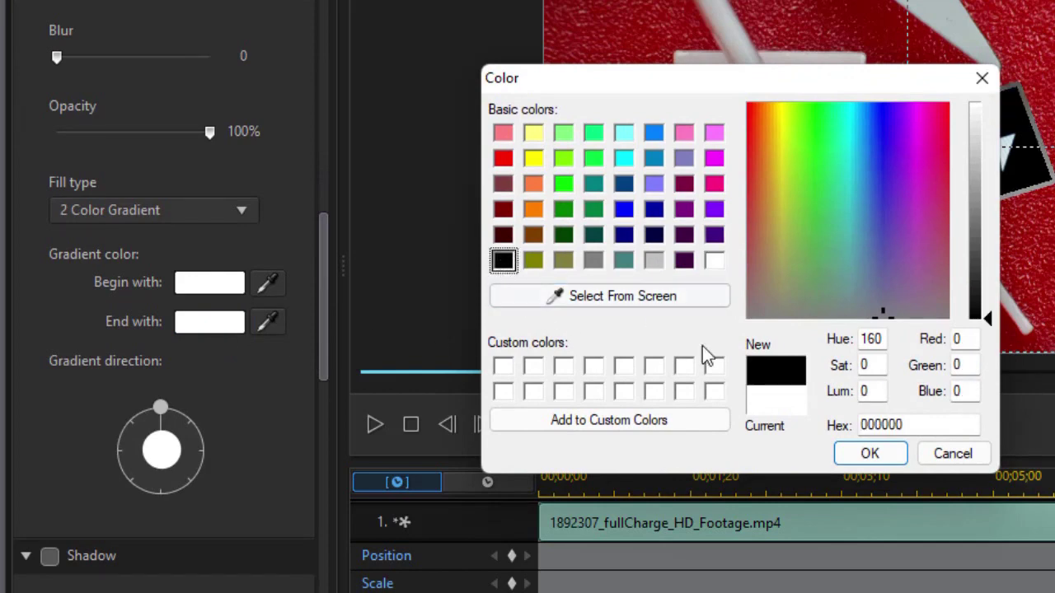
{"action": "left_click", "coordinate": [875, 456]}
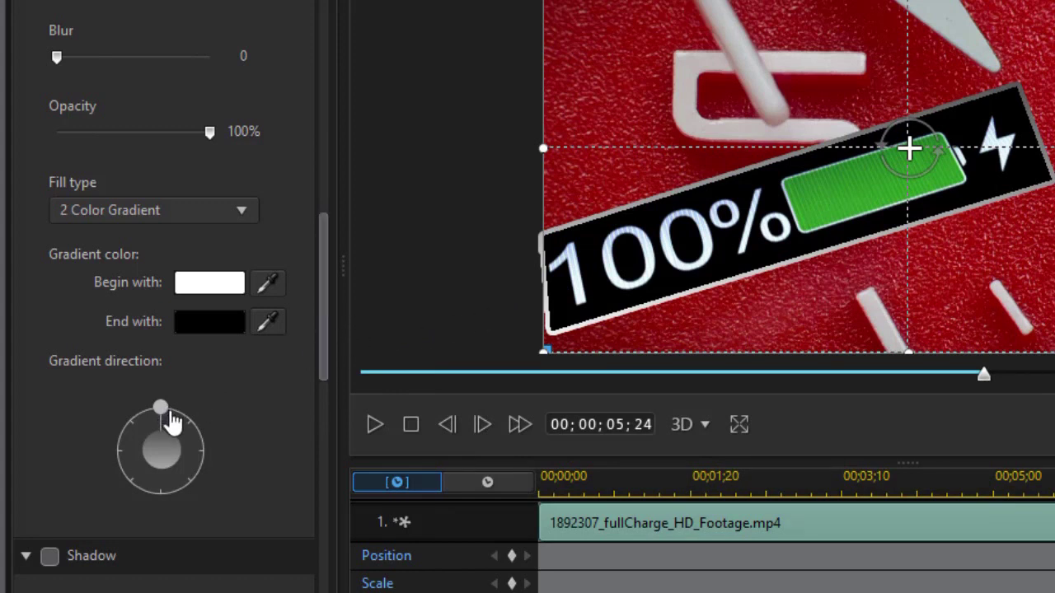
{"action": "left_click_drag", "start_coordinate": [171, 426], "coordinate": [203, 465]}
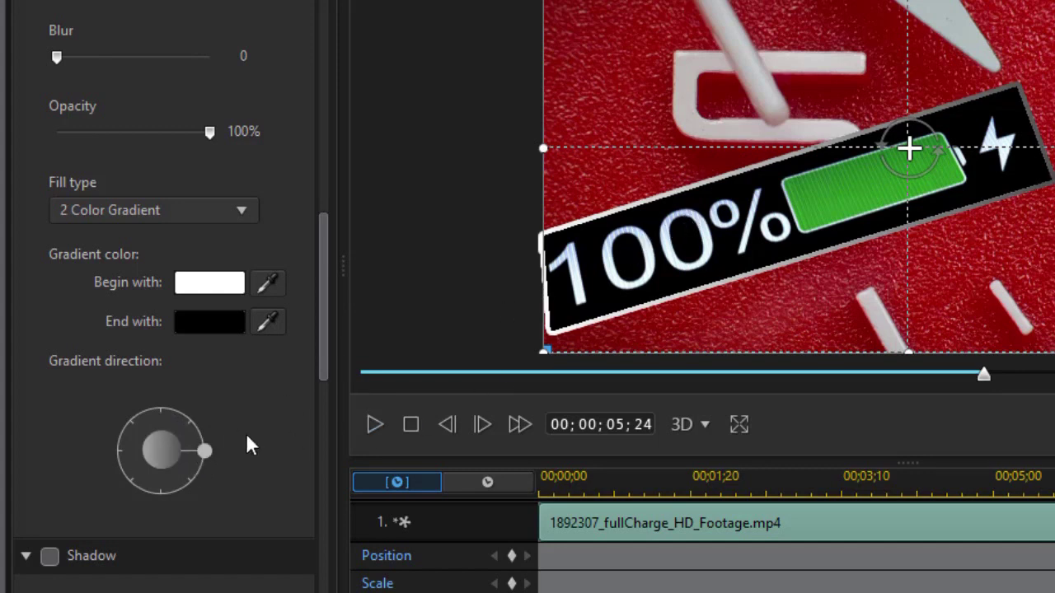
{"action": "left_click_drag", "start_coordinate": [202, 458], "coordinate": [120, 466]}
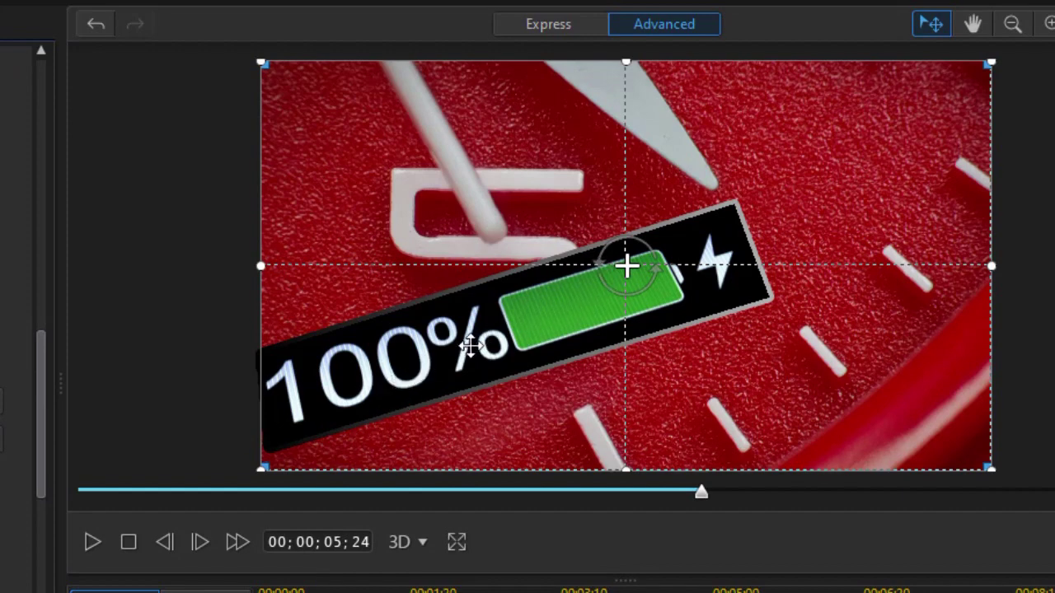
Shift the battery overlay right, rotate it further counter-clockwise, and pull its top-left warp point right and down.
{"action": "left_click_drag", "start_coordinate": [470, 346], "coordinate": [655, 305]}
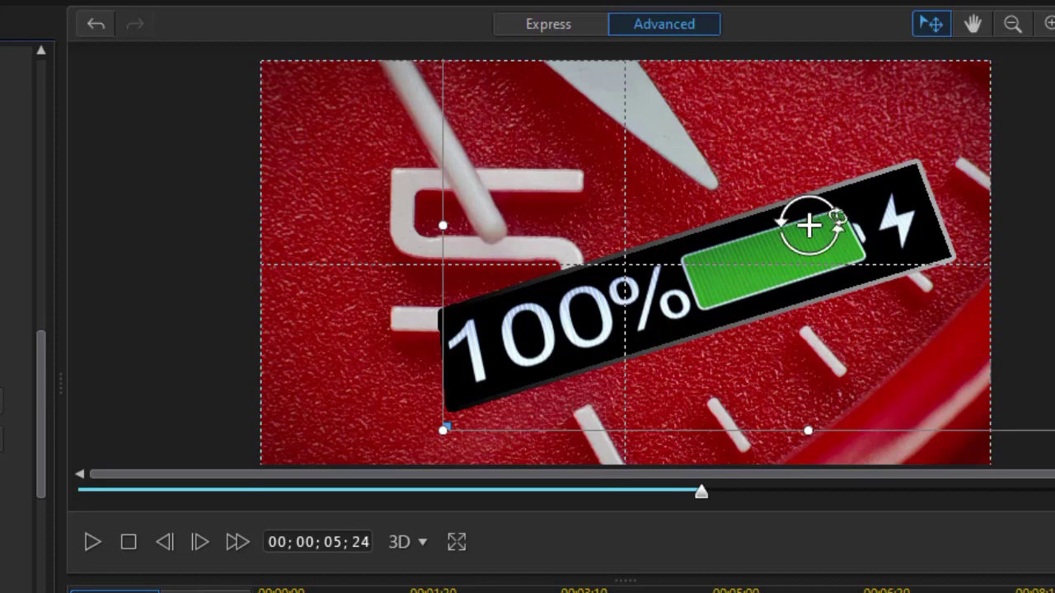
{"action": "left_click_drag", "start_coordinate": [837, 216], "coordinate": [838, 208]}
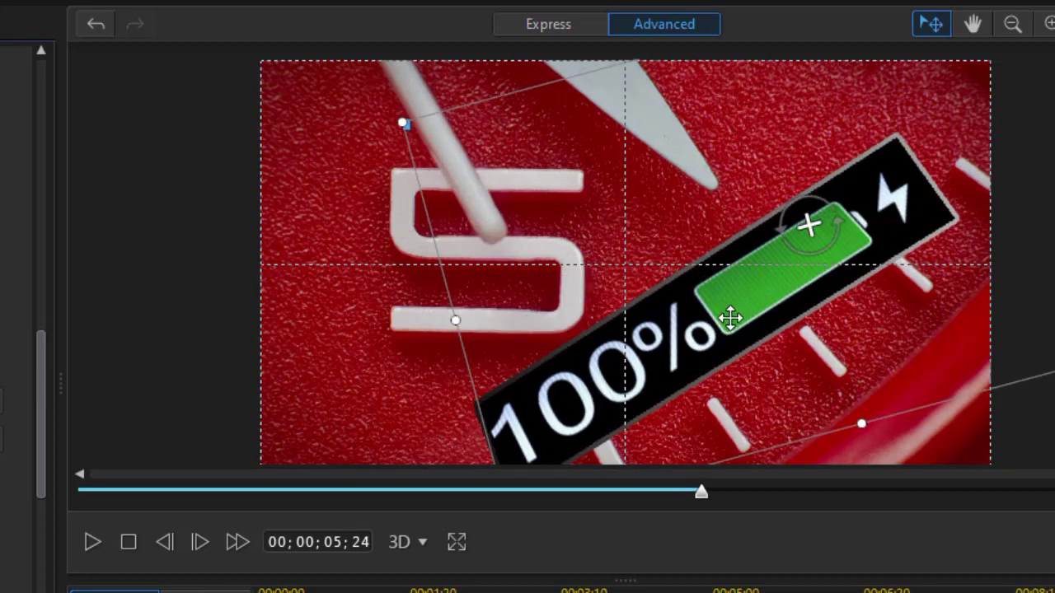
{"action": "left_click_drag", "start_coordinate": [733, 316], "coordinate": [731, 308]}
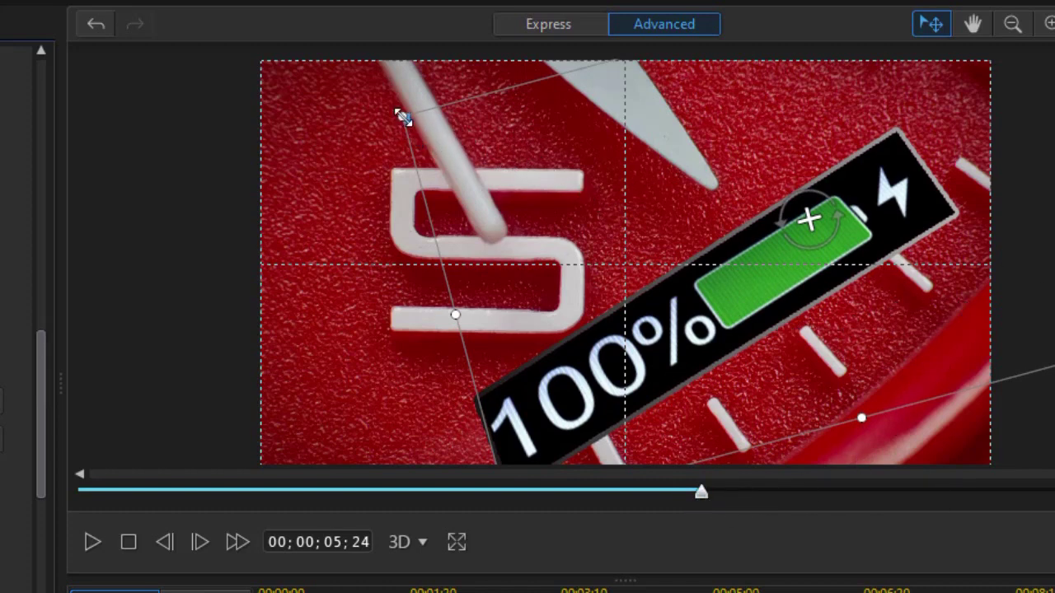
{"action": "left_click_drag", "start_coordinate": [403, 117], "coordinate": [518, 123]}
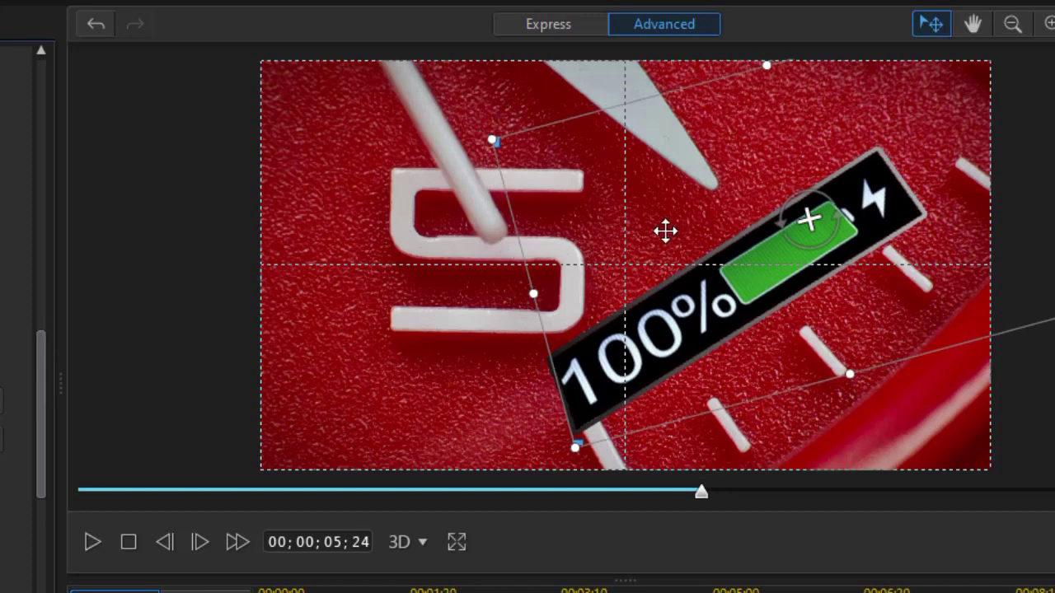
{"action": "left_click_drag", "start_coordinate": [742, 297], "coordinate": [741, 297]}
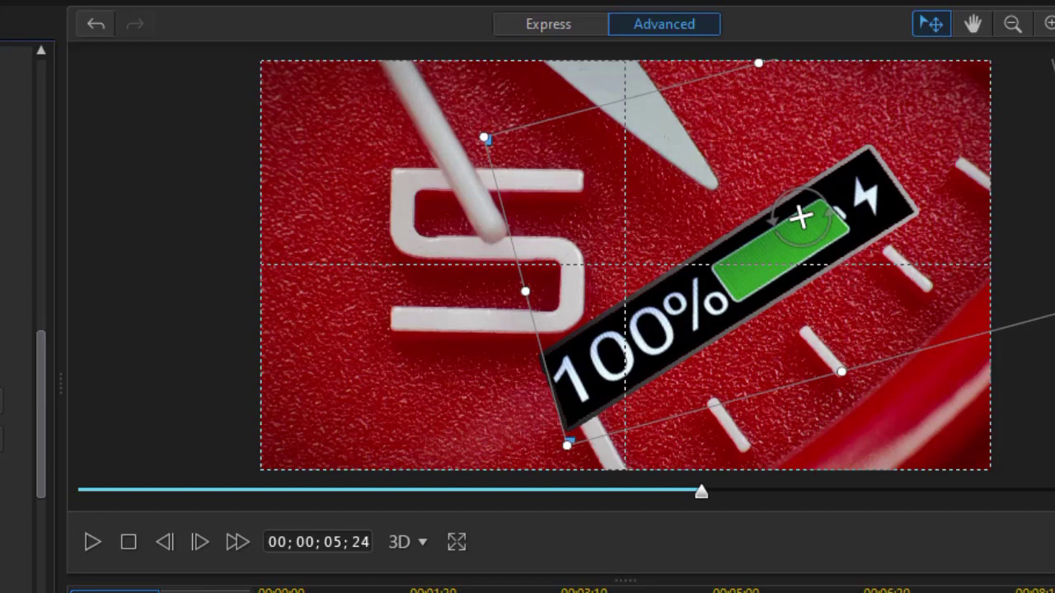
Pull the overlay's right end inward to taper it, rotate it slightly, and nudge it up-left.
{"action": "left_click_drag", "start_coordinate": [1040, 265], "coordinate": [928, 340]}
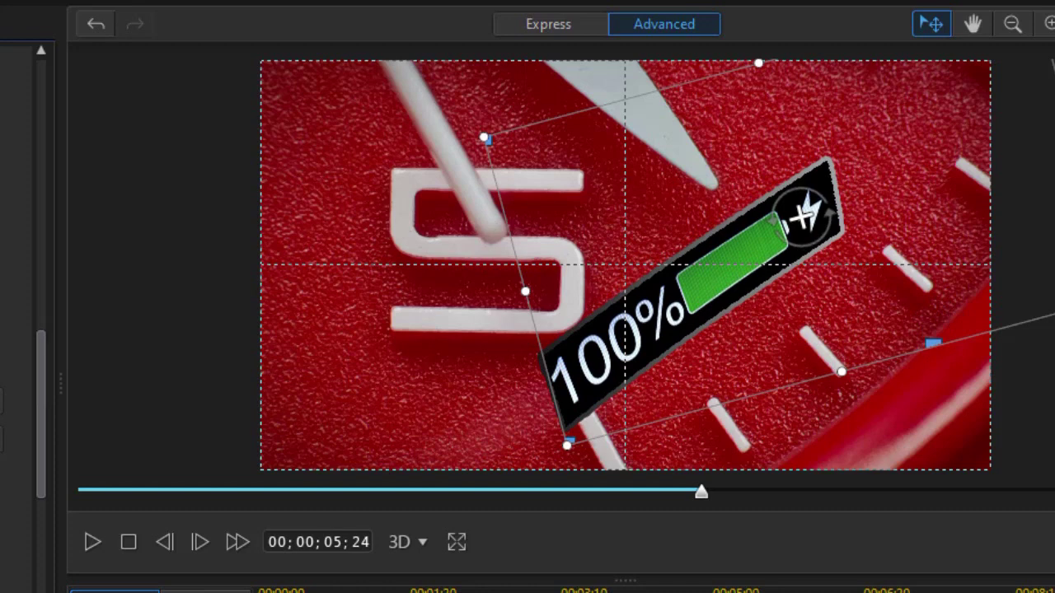
{"action": "left_click", "coordinate": [1012, 26]}
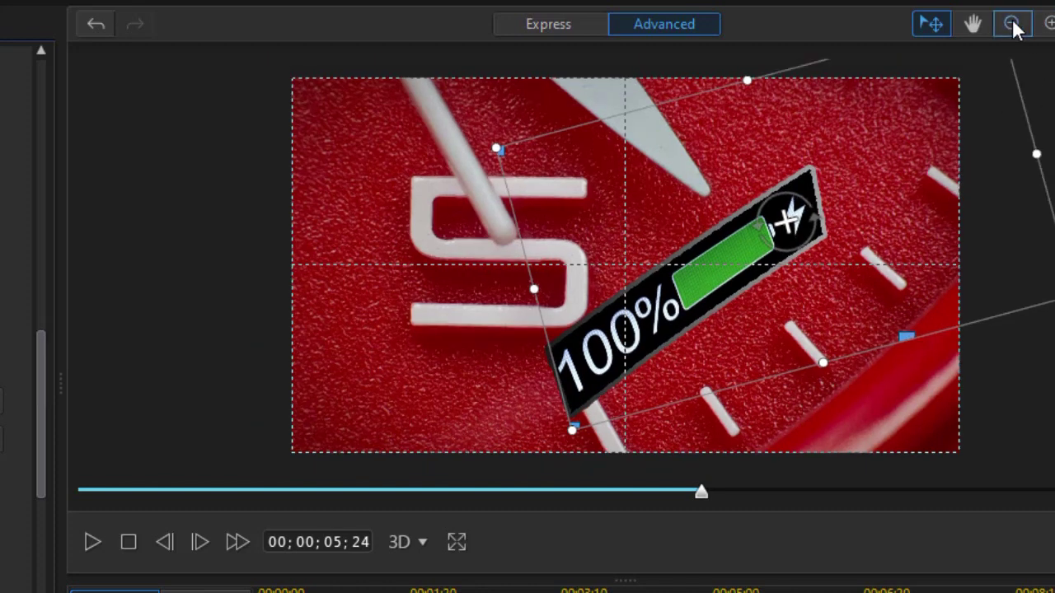
{"action": "left_click", "coordinate": [1012, 25]}
{"action": "left_click", "coordinate": [1012, 26]}
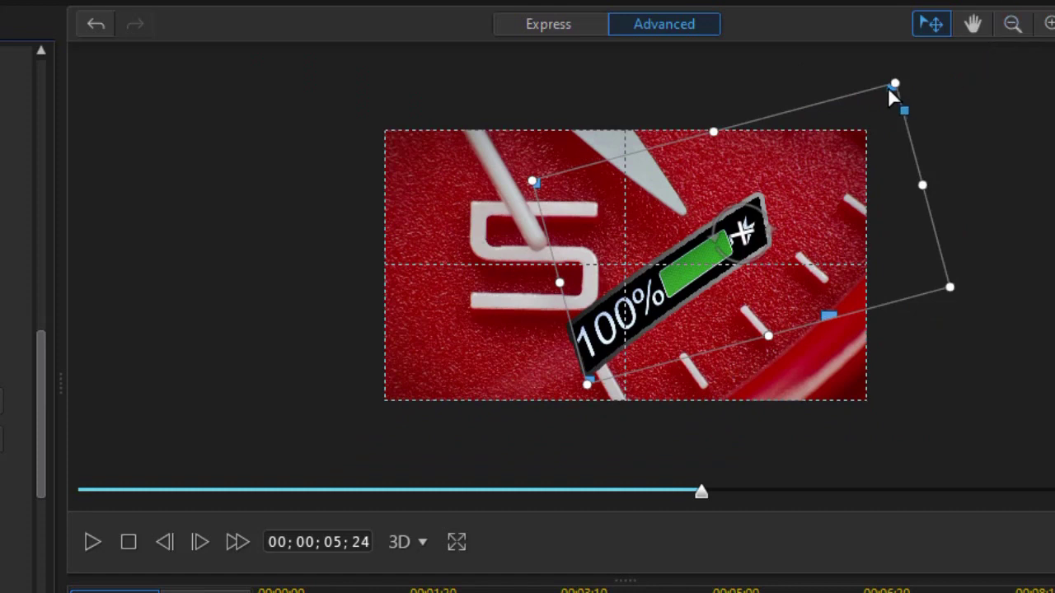
{"action": "left_click_drag", "start_coordinate": [895, 87], "coordinate": [859, 219]}
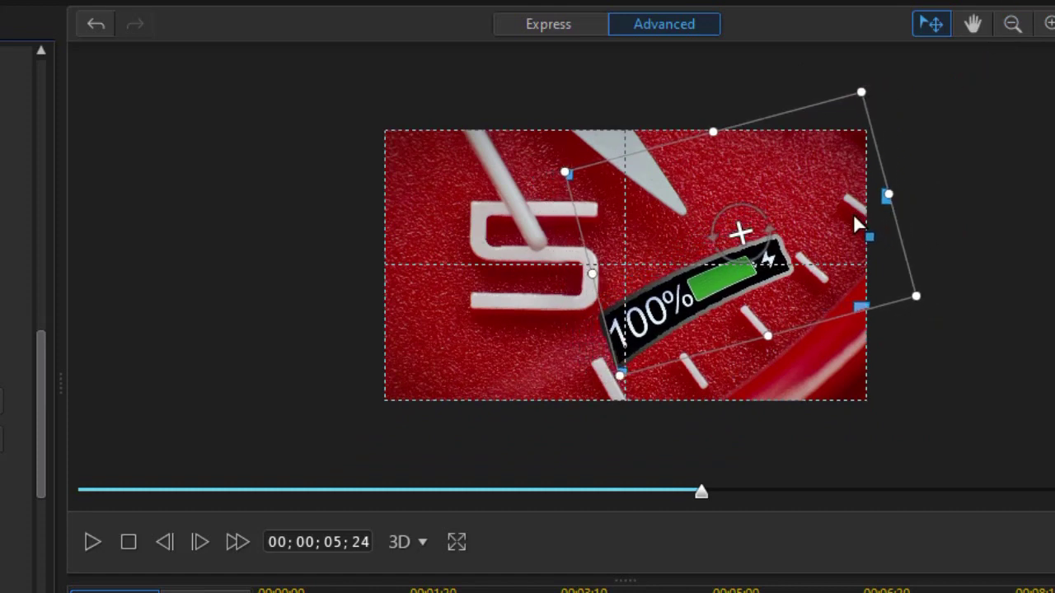
{"action": "left_click_drag", "start_coordinate": [746, 236], "coordinate": [744, 227]}
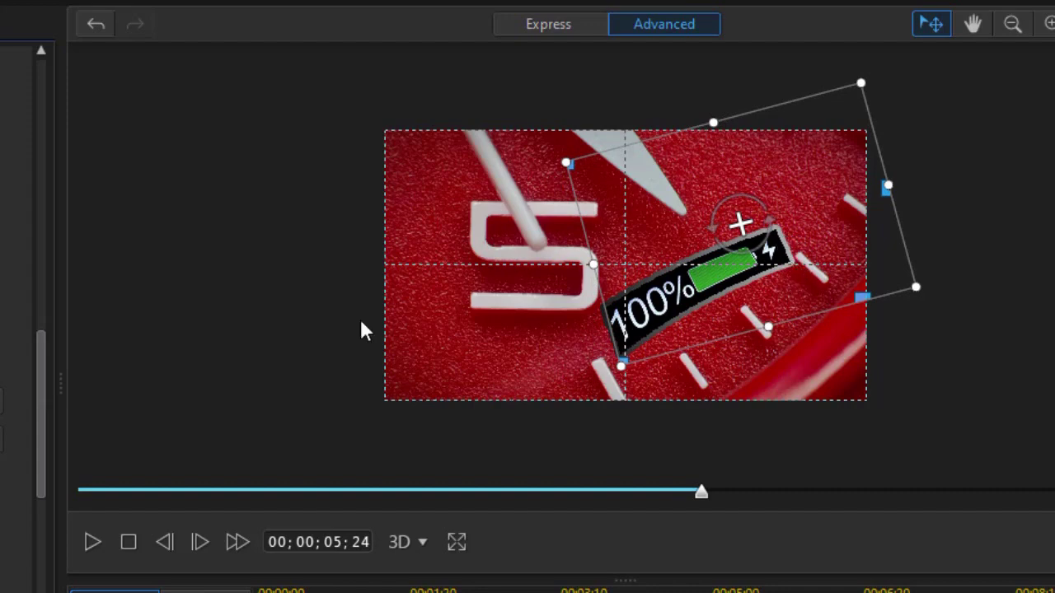
{"action": "left_click_drag", "start_coordinate": [40, 404], "coordinate": [33, 338]}
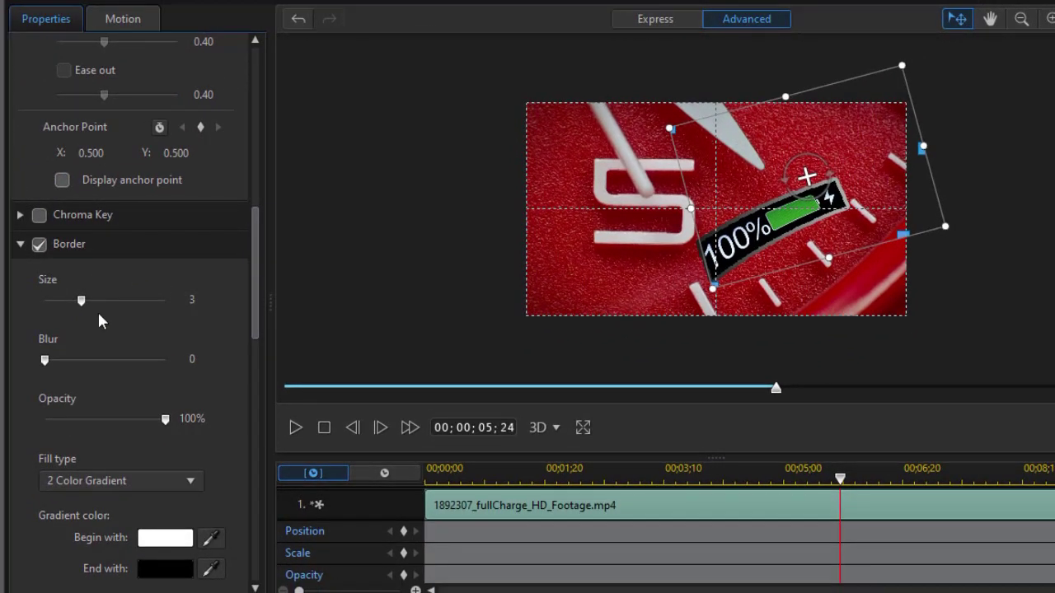
Lower the Border Size slider from 3 to 2 and zoom the preview back in.
{"action": "left_click_drag", "start_coordinate": [80, 301], "coordinate": [72, 300]}
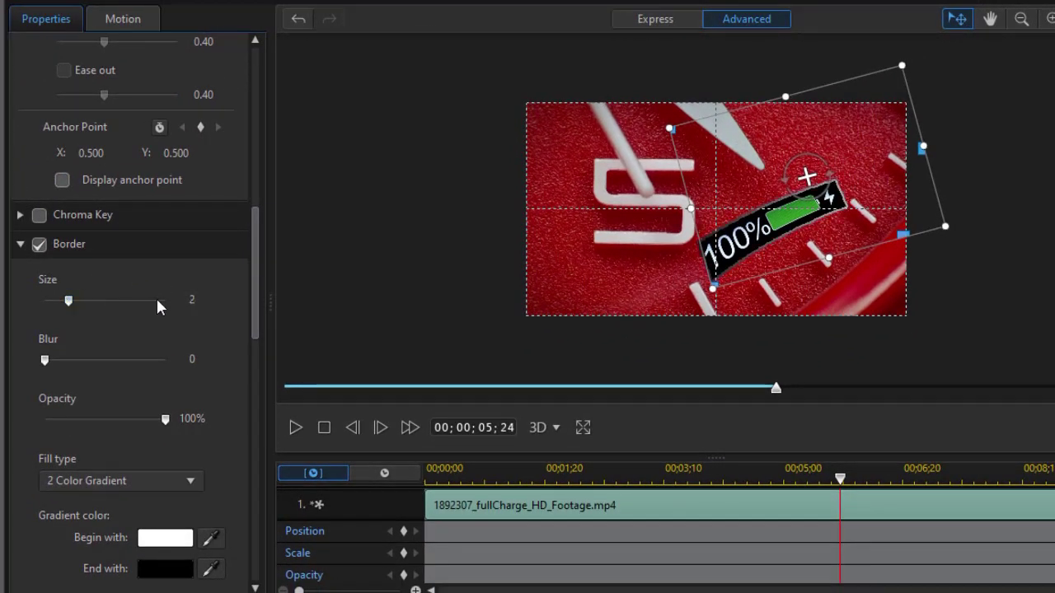
{"action": "left_click", "coordinate": [1050, 21]}
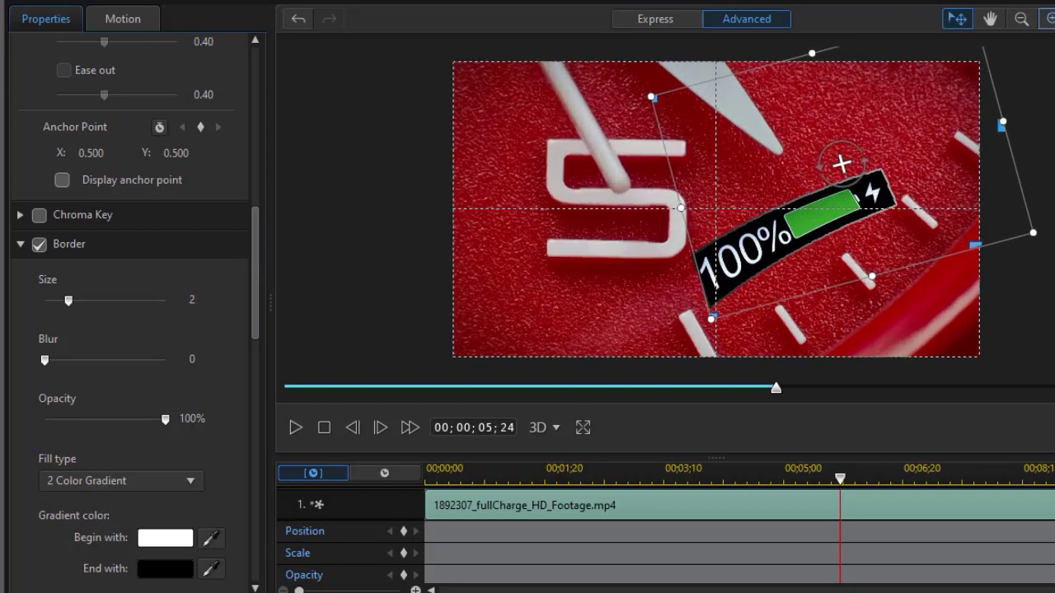